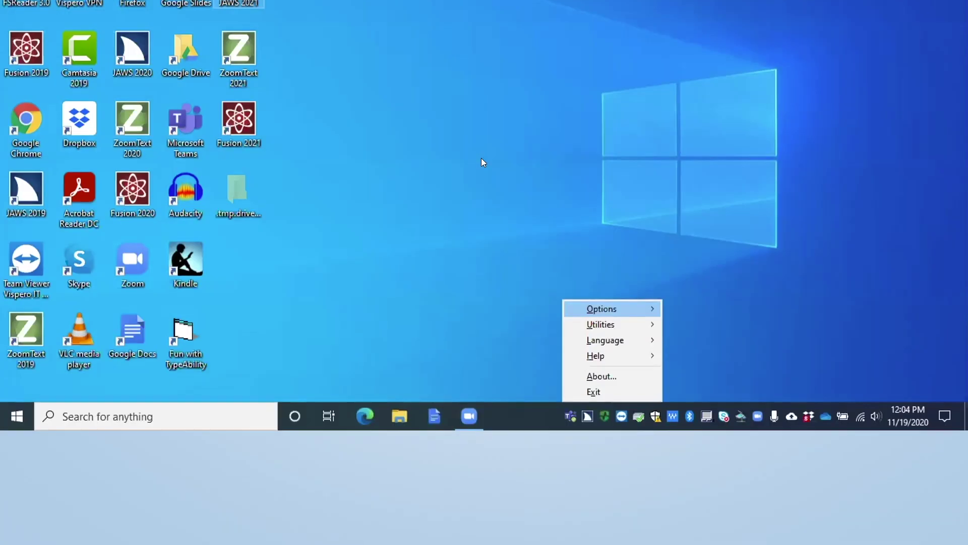
Open the JAWS Startup Wizard, review the anonymous usage data page, and continue to the speech settings.
key("h")
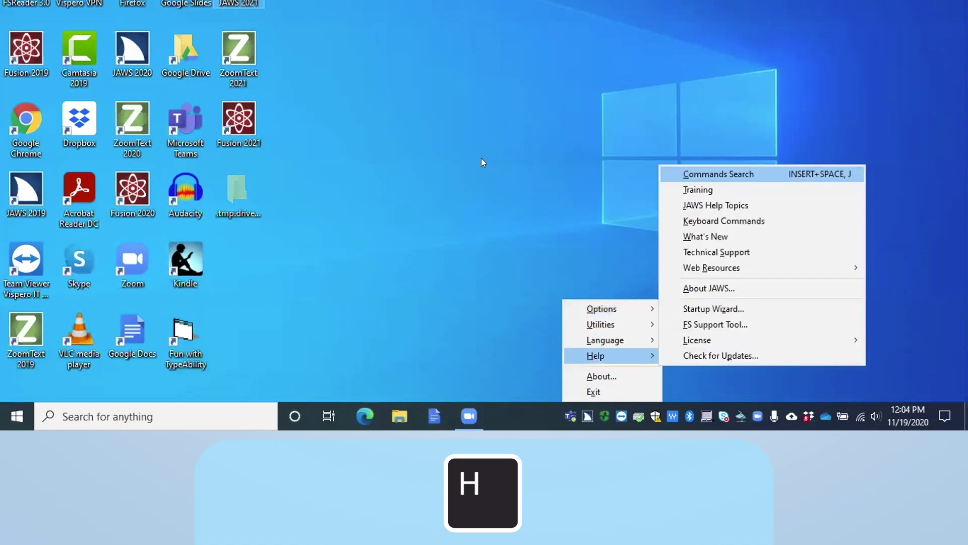
key("z")
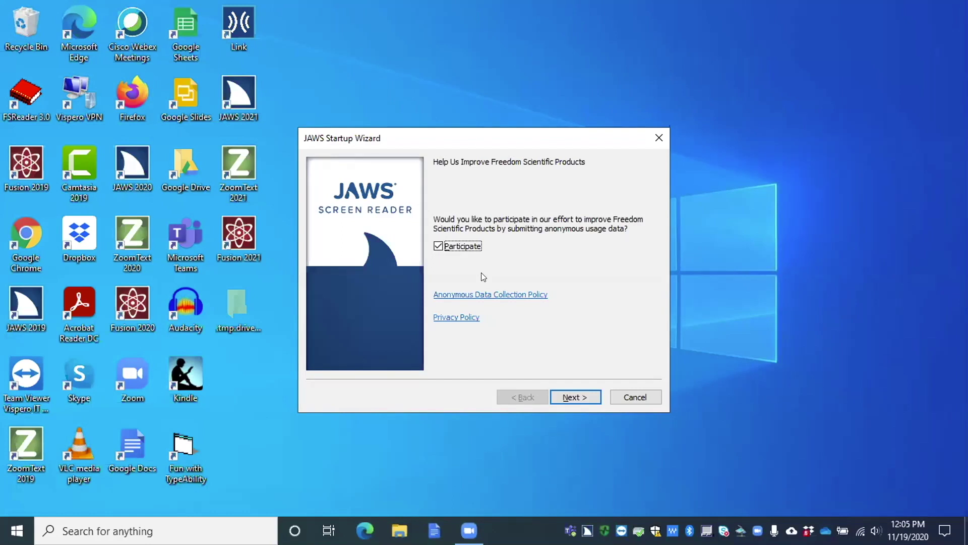
key("Insert+Tab")
key("Tab")
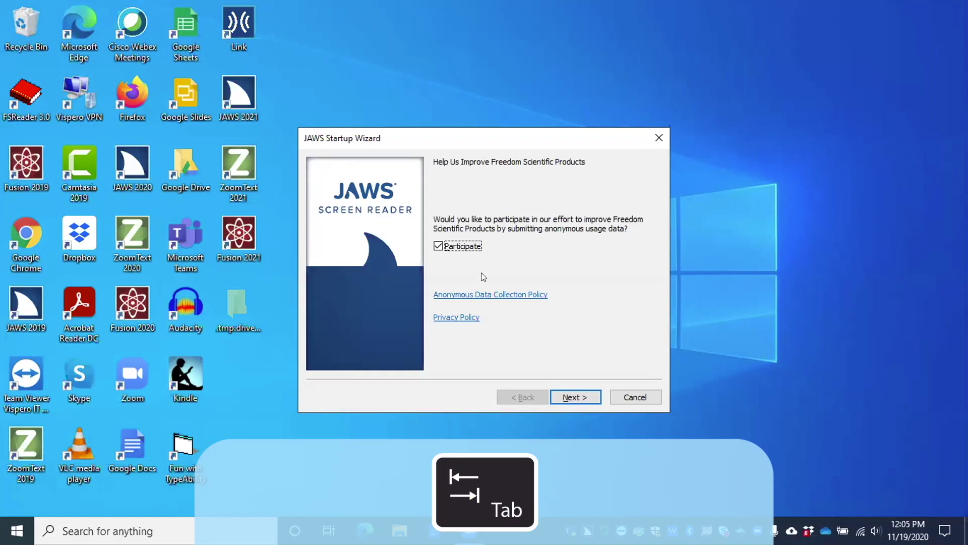
key("Tab")
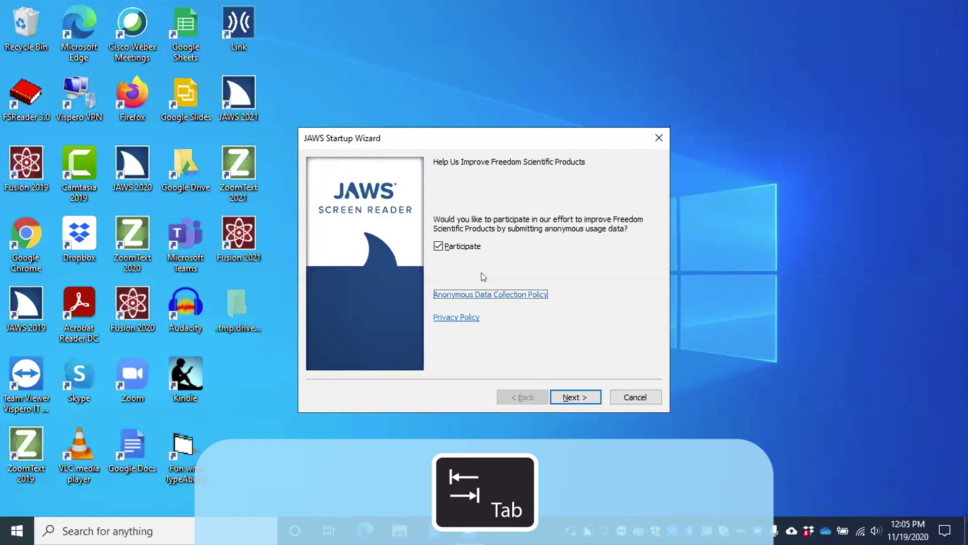
key("Tab")
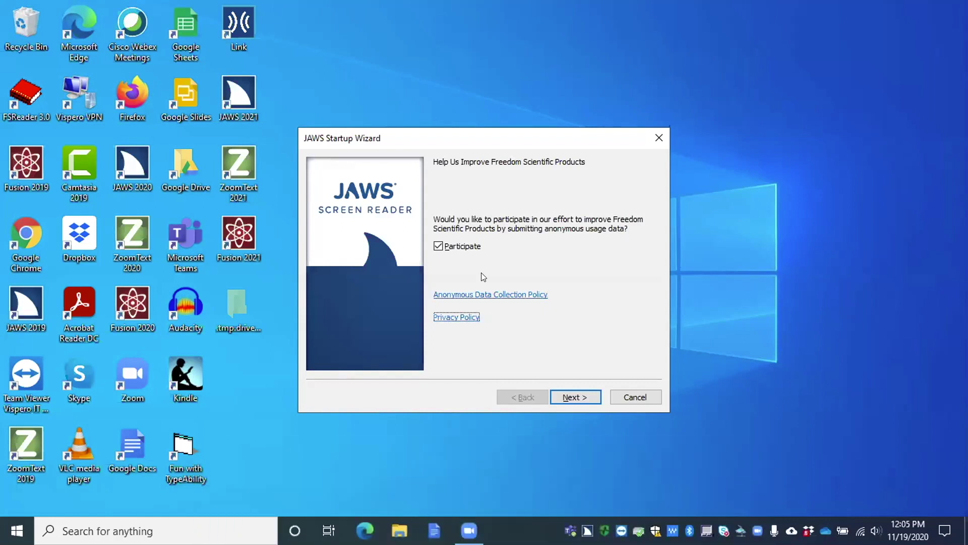
key("Tab")
key("space")
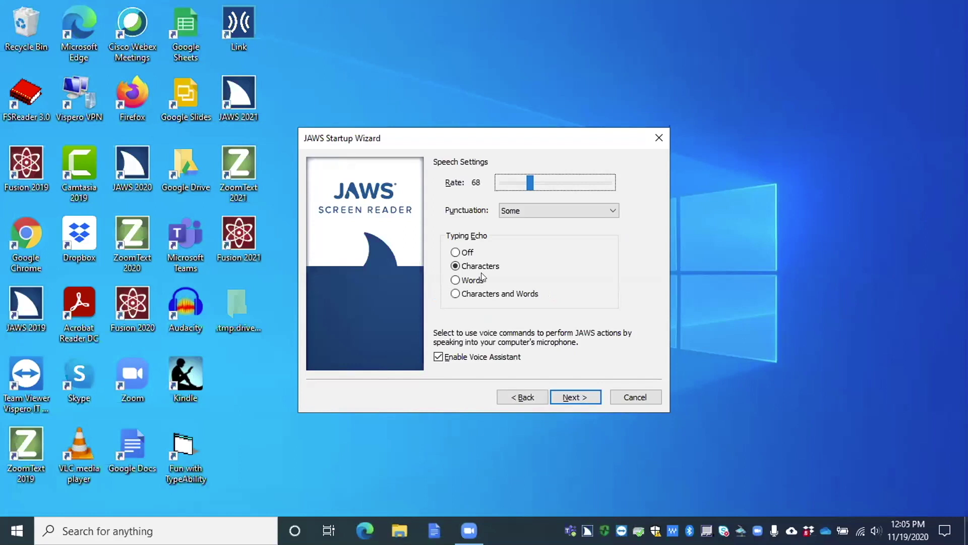
Review the speech rate, punctuation and typing echo options in the Startup Wizard, and cancel the wizard.
key("Tab")
key("Right")
key("Left")
key("Tab")
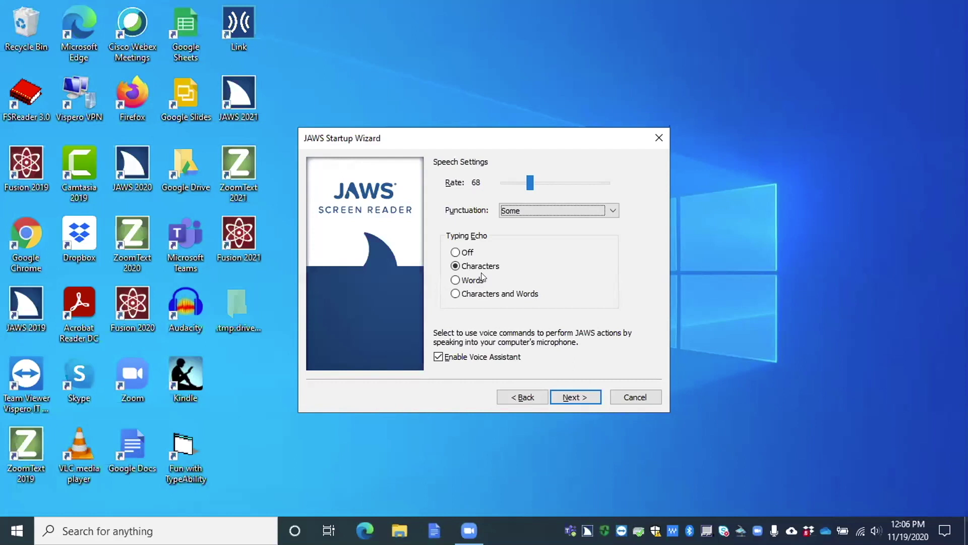
key("Tab")
key("shift+Tab")
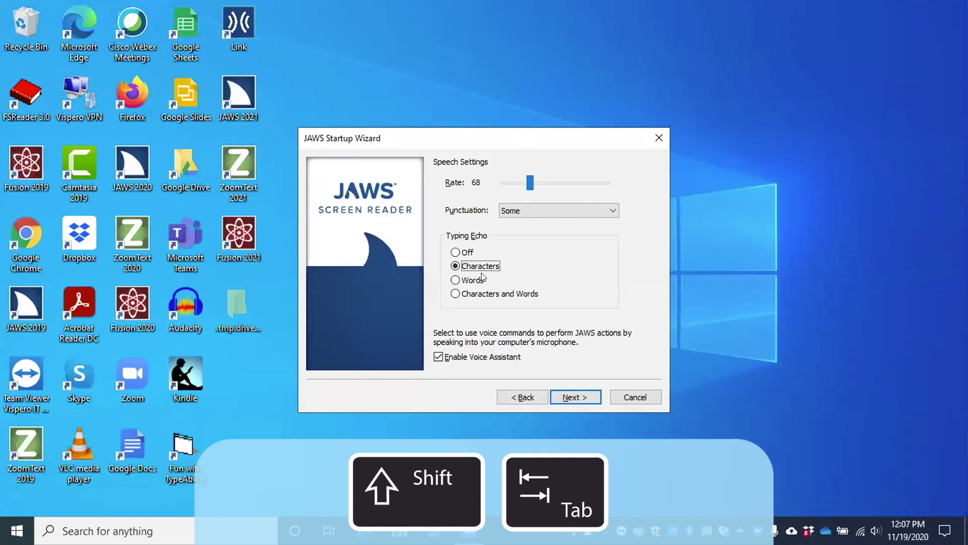
key("shift+Tab")
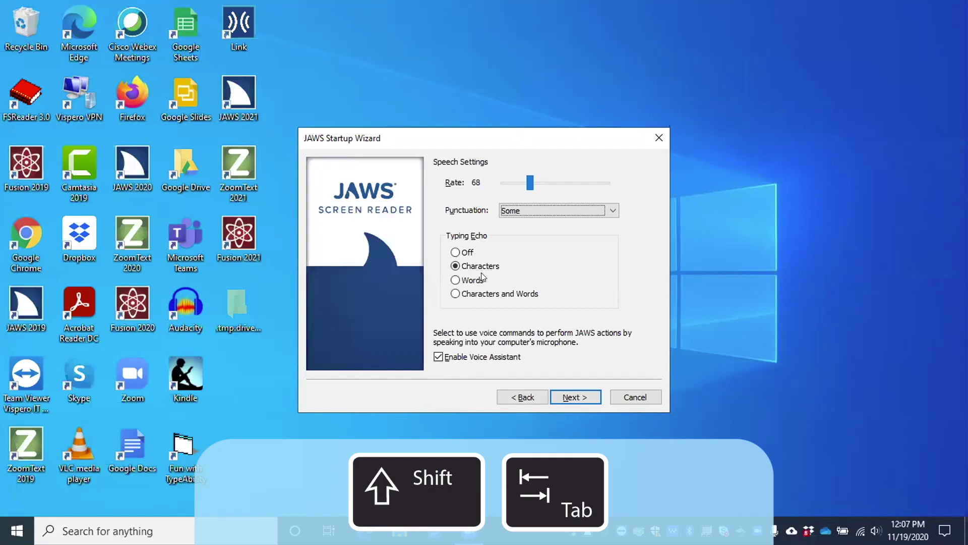
key("shift+Tab")
key("shift+Tab")
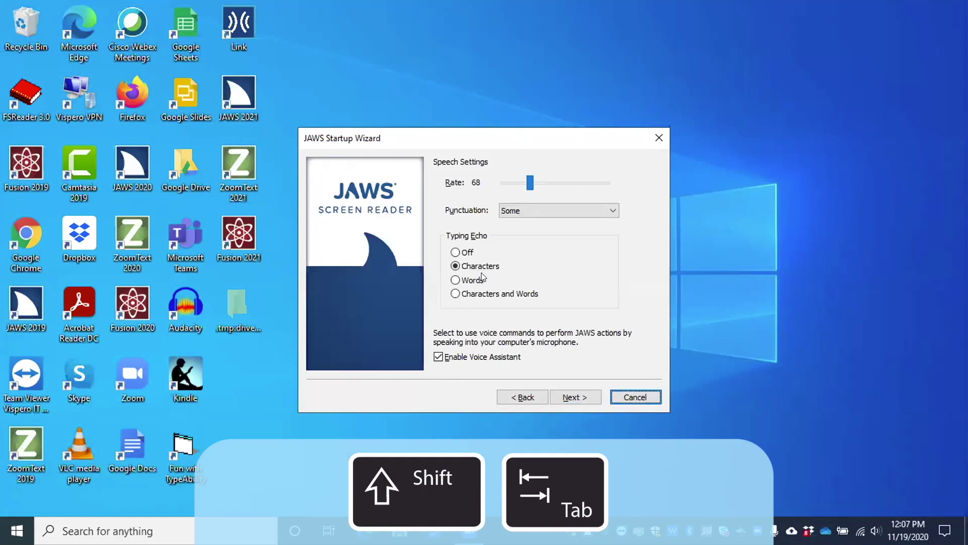
key("space")
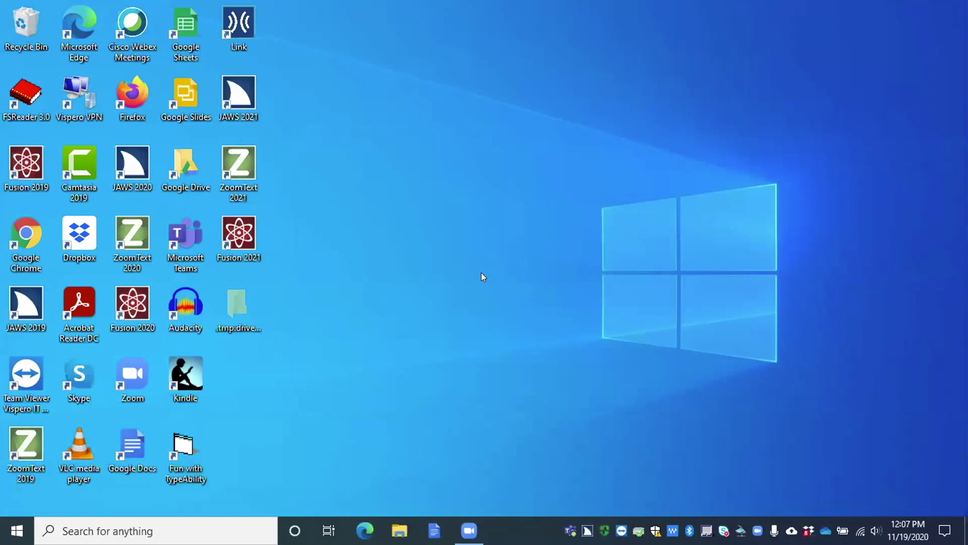
key("Insert+j")
key("z")
key("Insert+j")
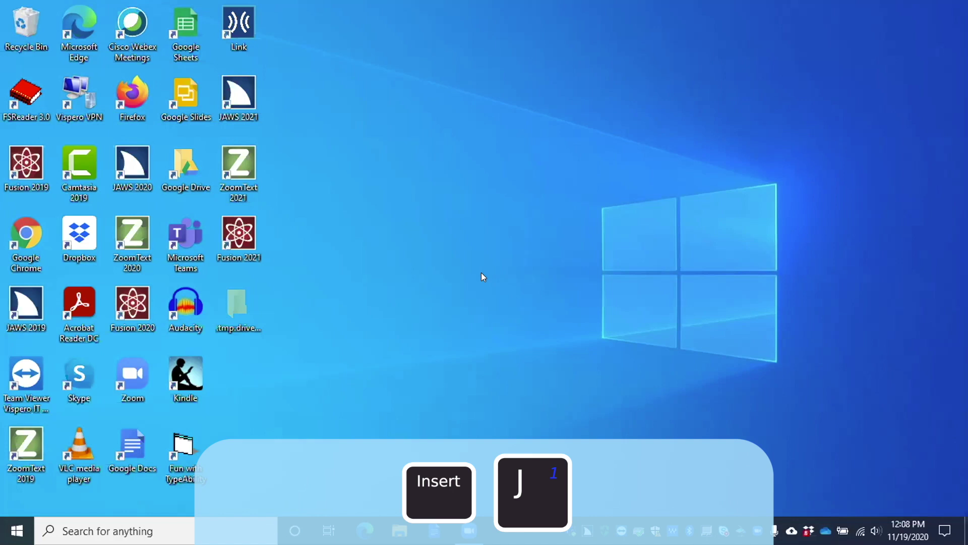
key("alt+o")
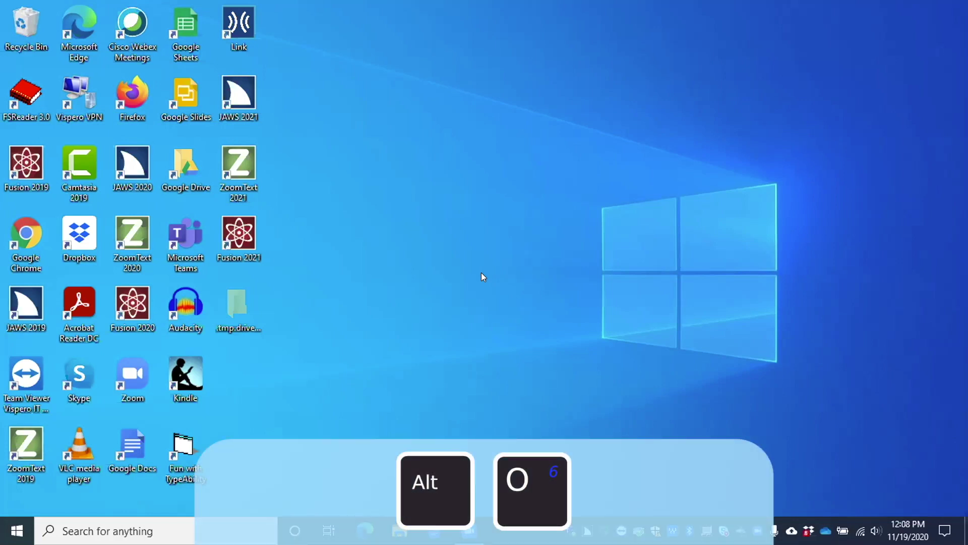
key("Return")
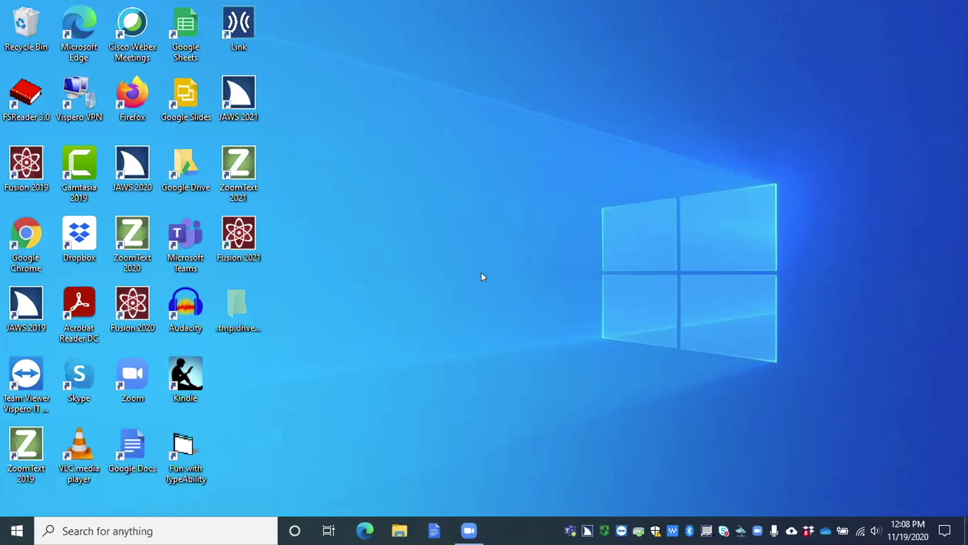
Open the JAWS Basic Settings and set Tutor Messages to Turn off menu and control help.
key("Insert+j")
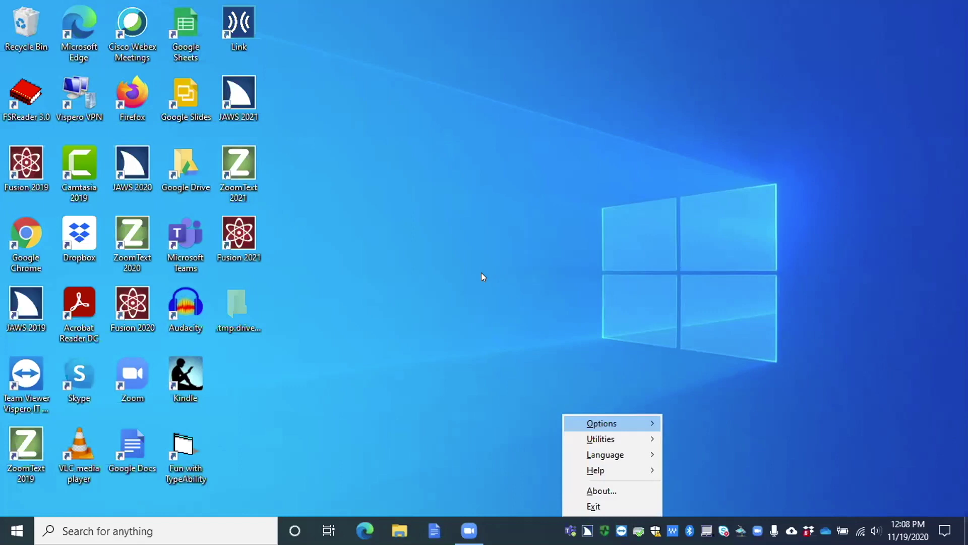
key("Right")
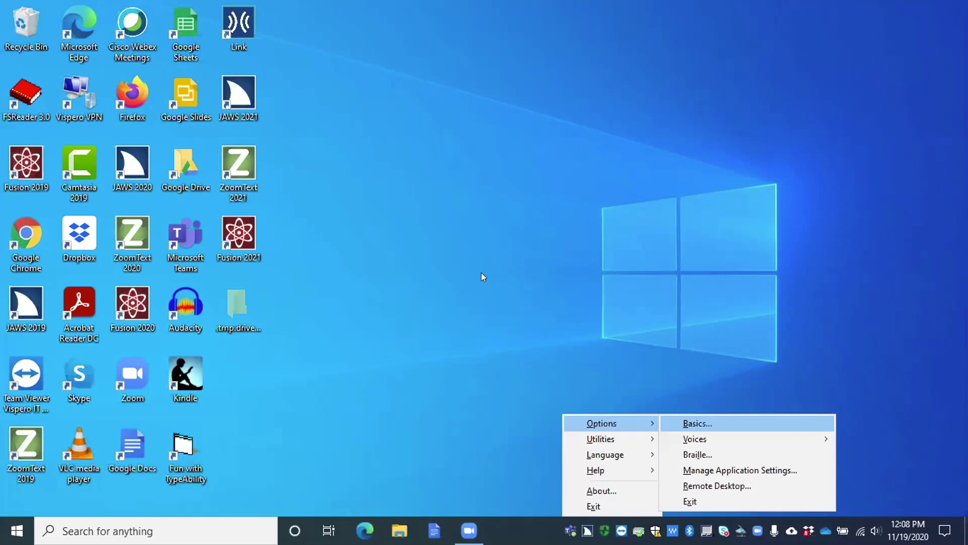
key("Return")
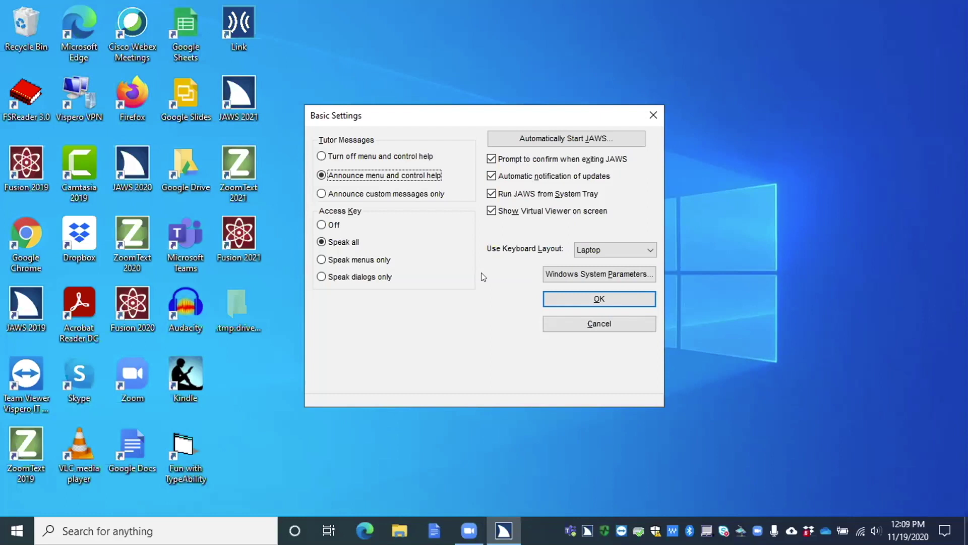
key("Up")
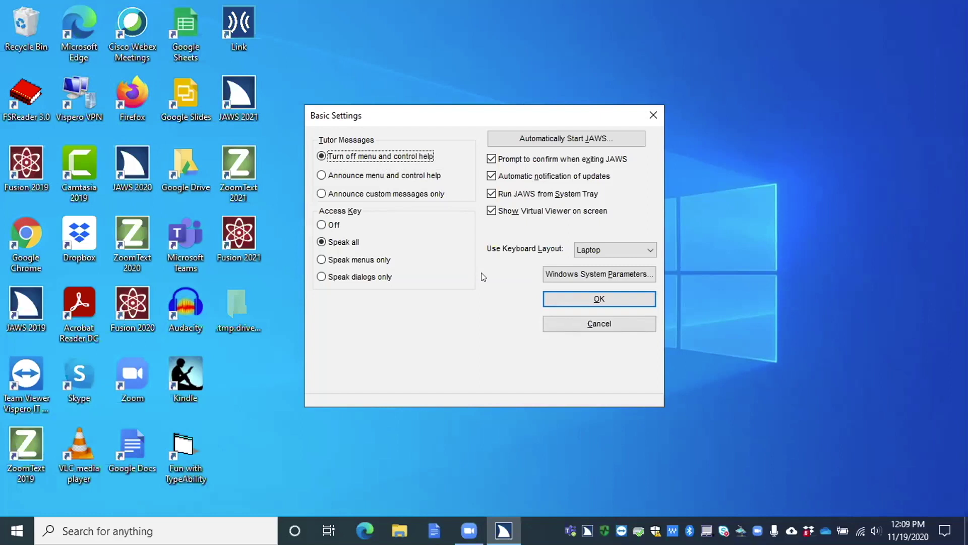
Review the remaining Basic Settings from Access Key through Windows System Parameters, and save the dialog.
key("Tab")
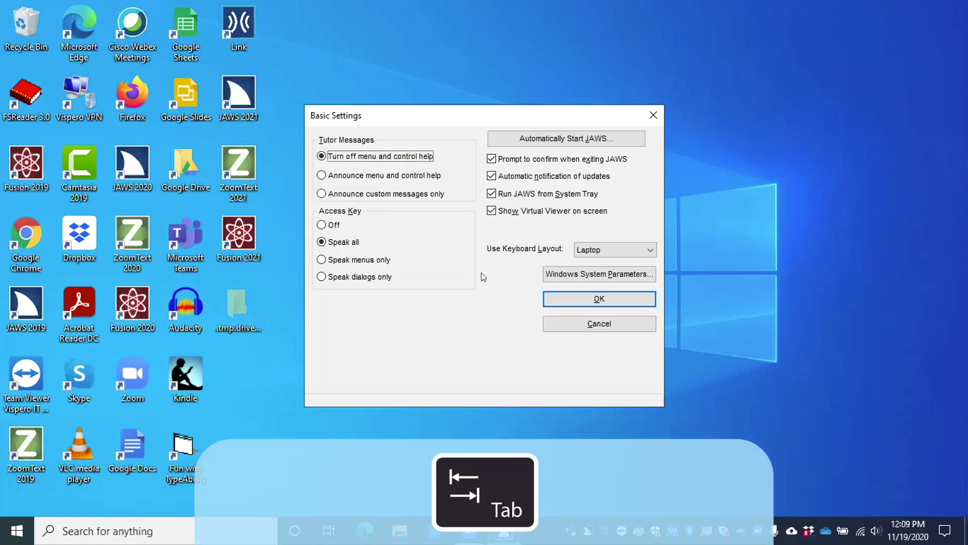
key("Tab")
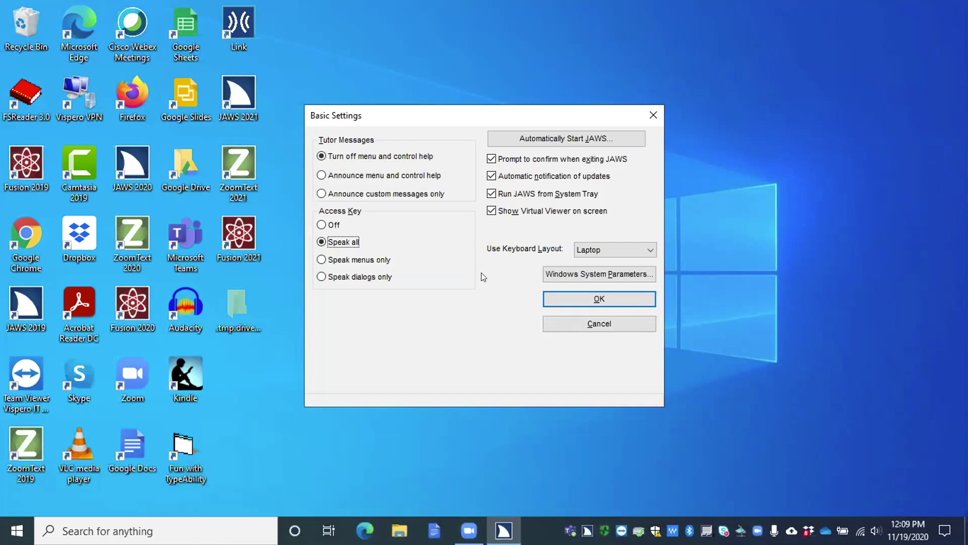
key("Tab")
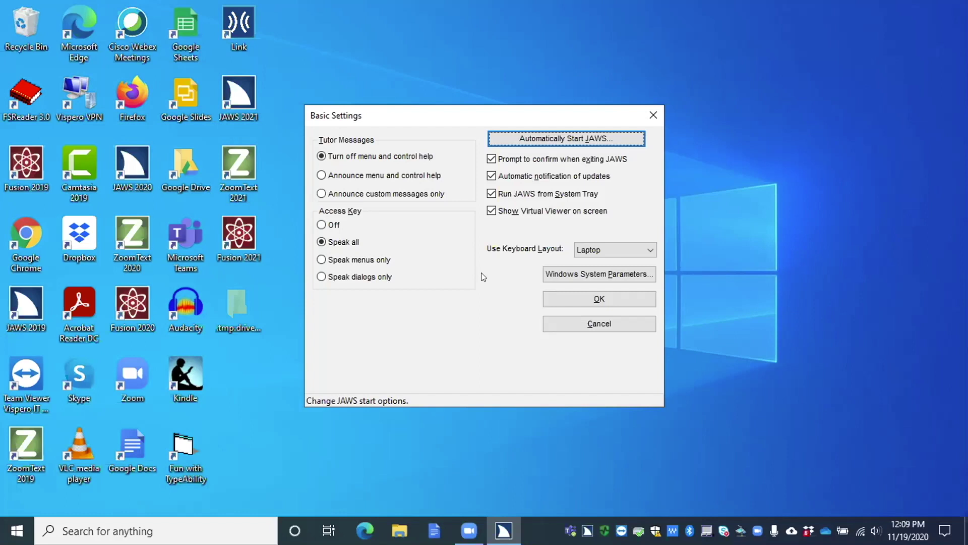
key("Tab")
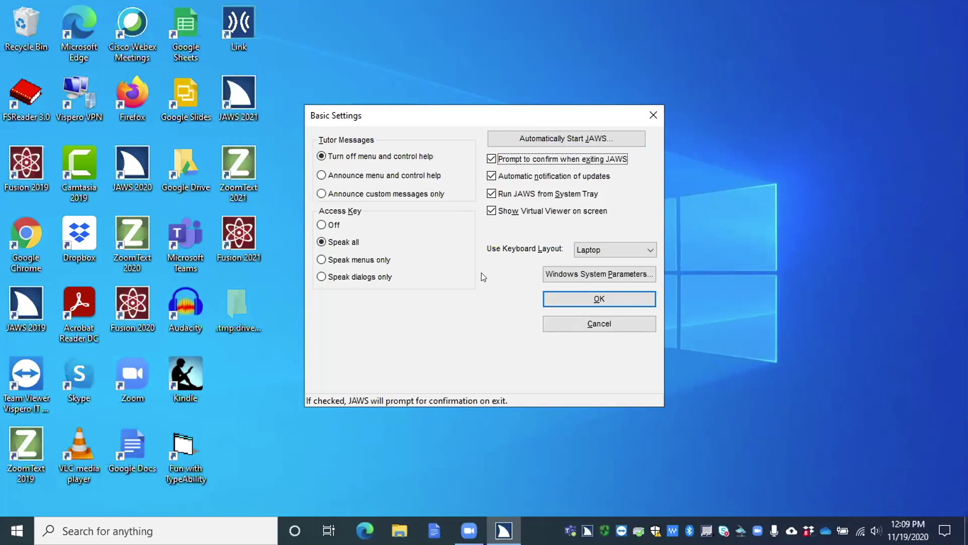
key("Tab")
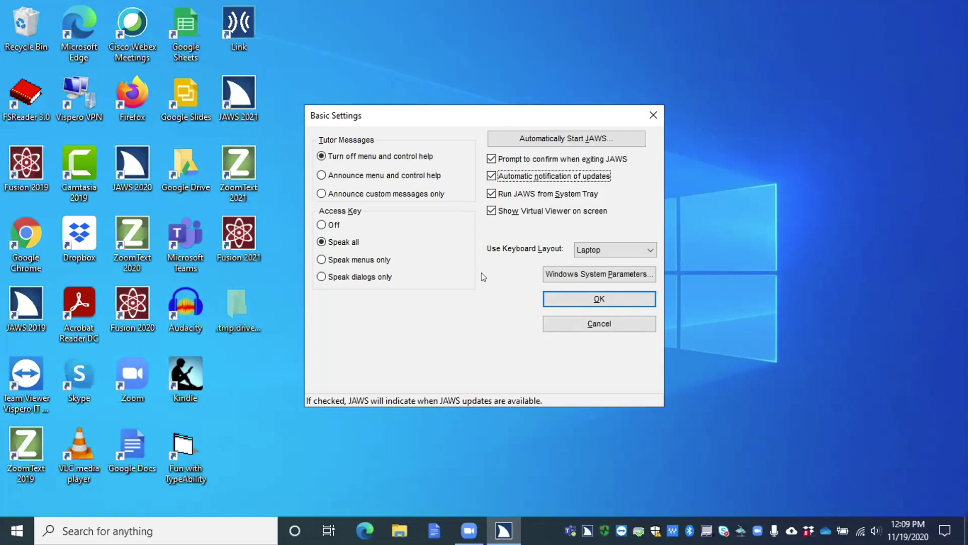
key("Tab")
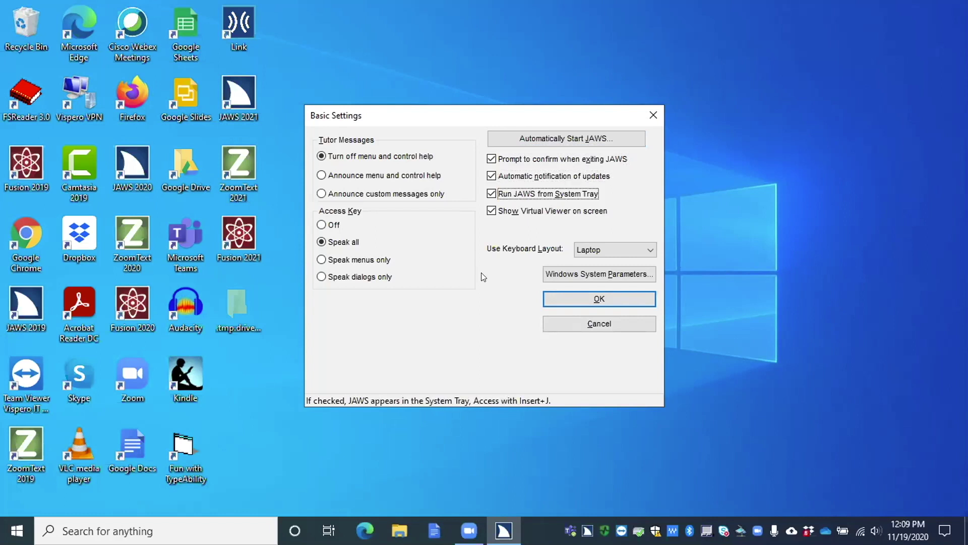
key("Tab")
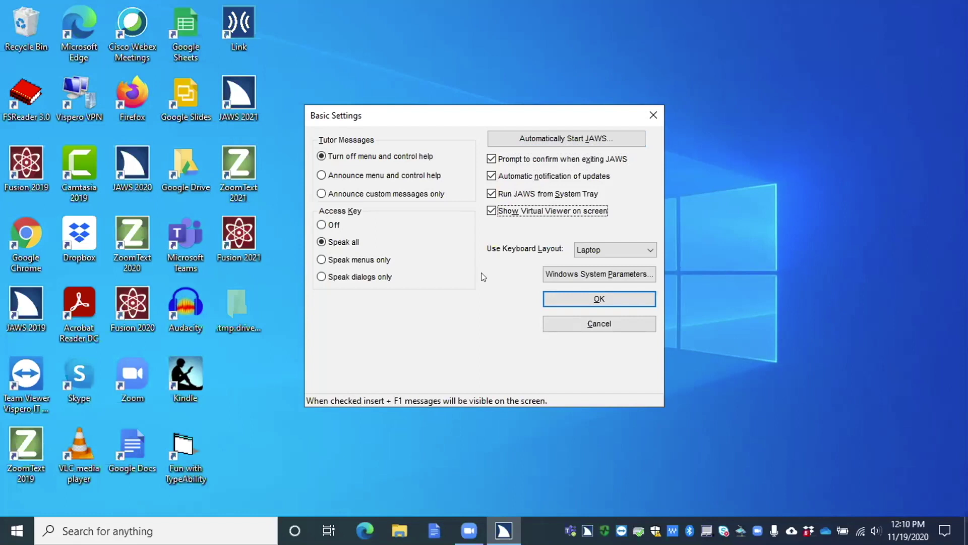
key("Tab")
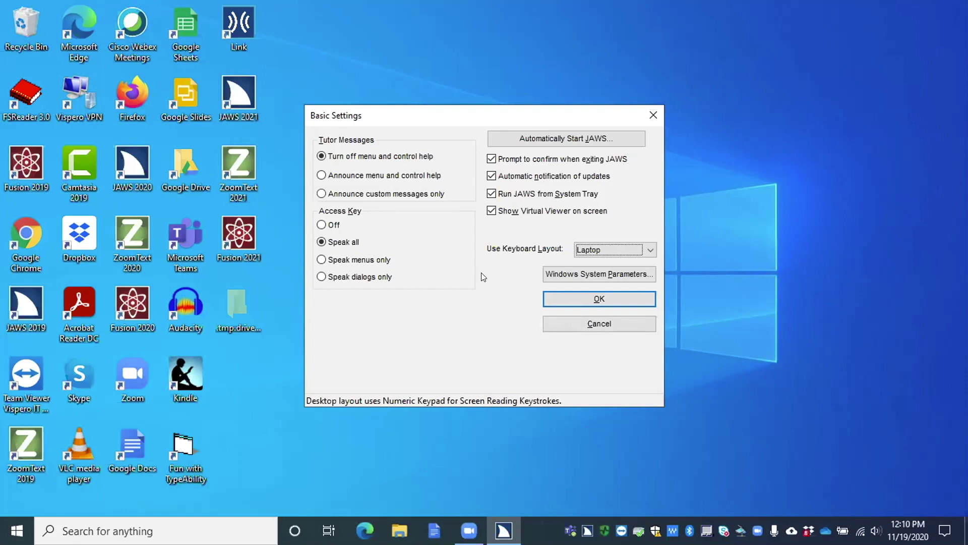
key("Tab")
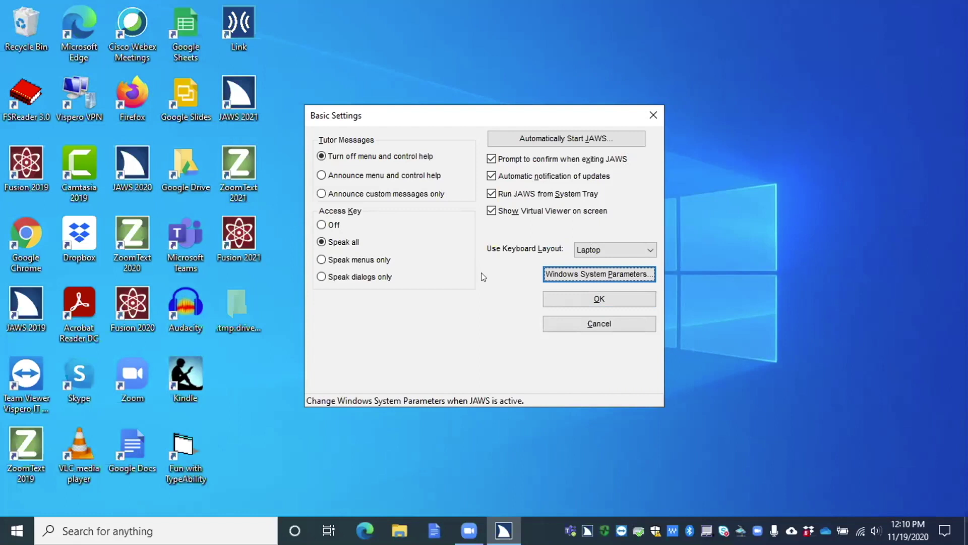
key("Tab")
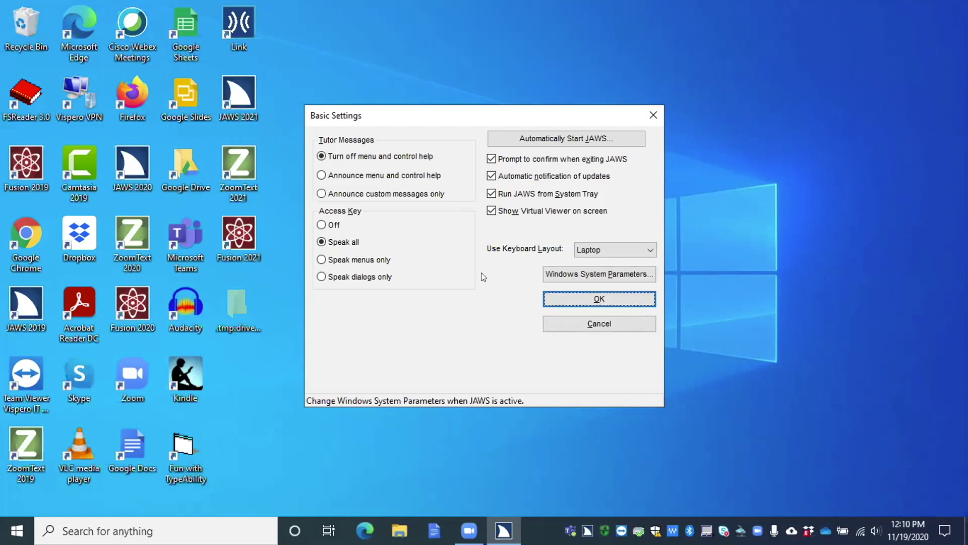
key("Return")
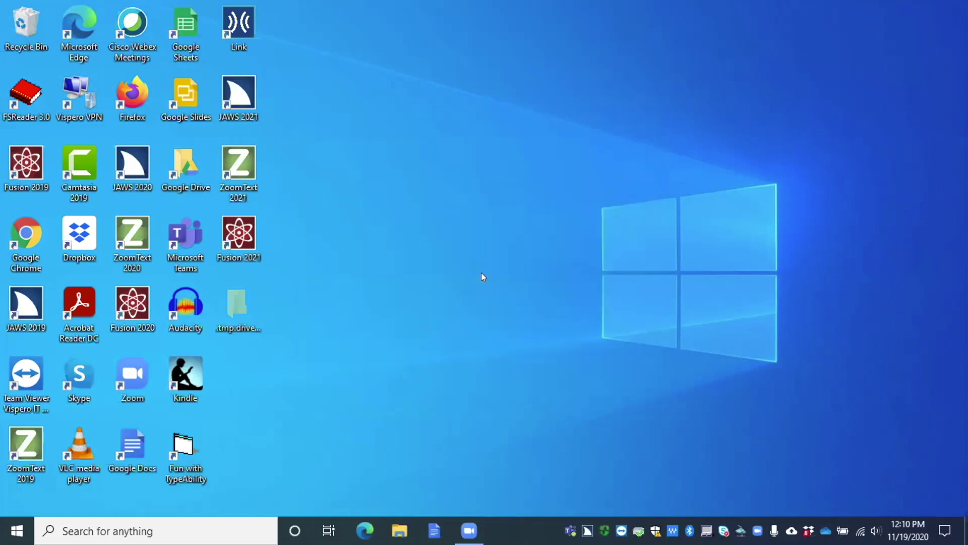